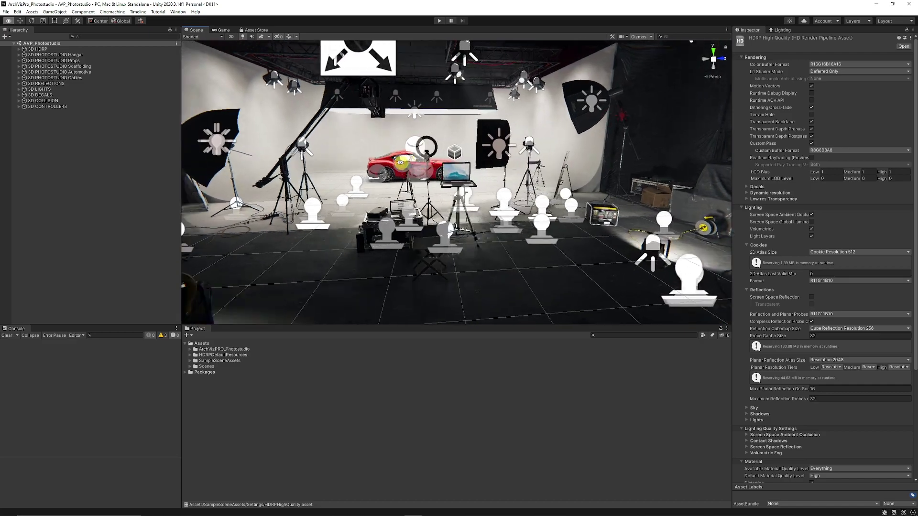
- Expand 3D DECALS and frame a Paint_Drips decal on the studio floor
{"action": "right_click_drag", "start_coordinate": [335, 168], "coordinate": [277, 168]}
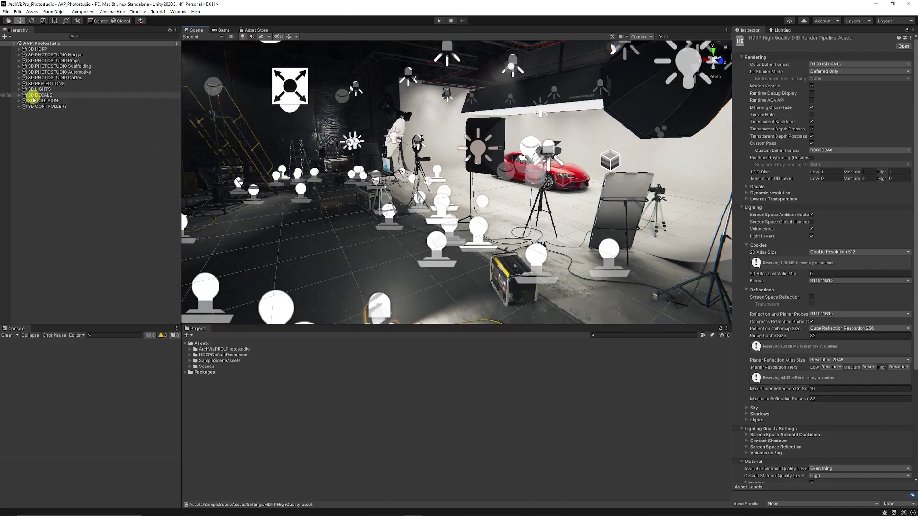
{"action": "left_click", "coordinate": [19, 95]}
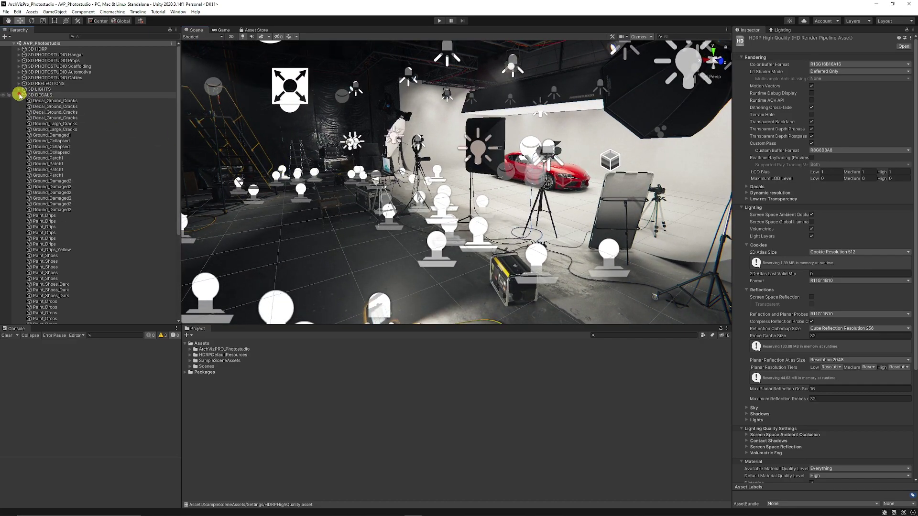
{"action": "left_click", "coordinate": [70, 101]}
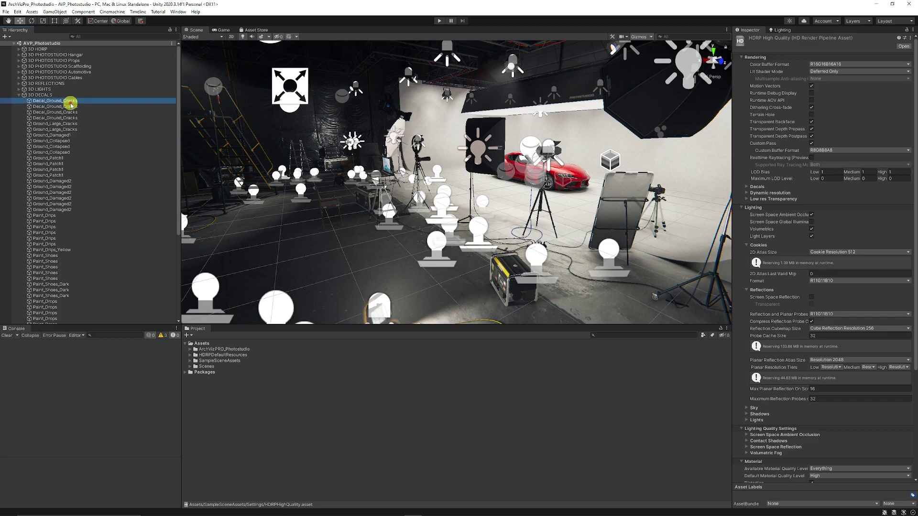
{"action": "left_click", "coordinate": [409, 209]}
{"action": "key", "text": "f"}
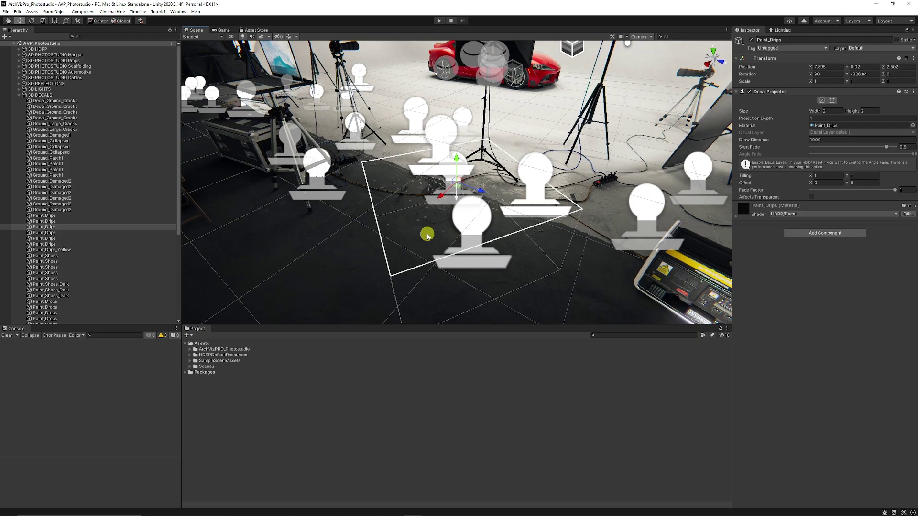
{"action": "mouse_move", "coordinate": [427, 235]}
{"action": "left_mouse_down", "text": "alt"}
{"action": "mouse_move", "coordinate": [351, 235]}
{"action": "mouse_move", "coordinate": [496, 220]}
{"action": "mouse_move", "coordinate": [433, 201]}
{"action": "left_mouse_up", "text": "alt"}
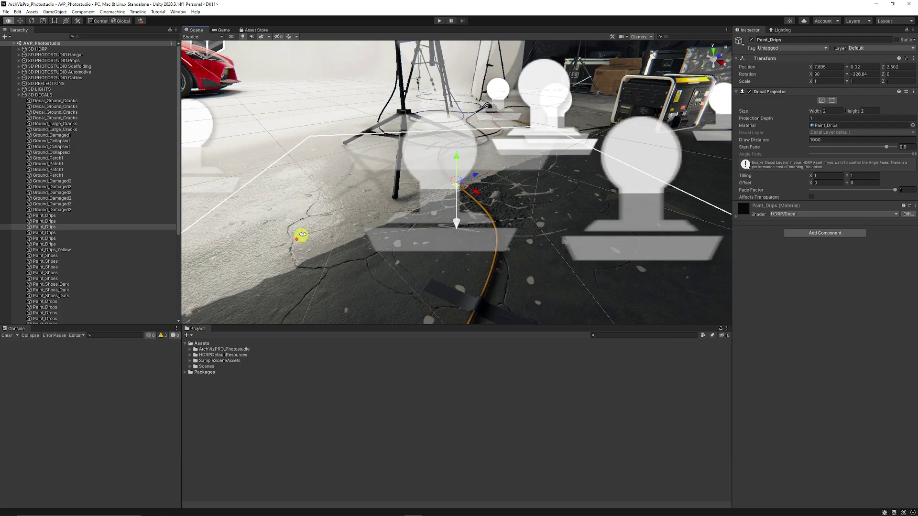
- Orbit the decal, undo a trial vertical move, and open the Paint_Drips material
{"action": "mouse_move", "coordinate": [302, 235]}
{"action": "left_mouse_down", "text": "alt"}
{"action": "mouse_move", "coordinate": [386, 200]}
{"action": "mouse_move", "coordinate": [342, 211]}
{"action": "left_mouse_up", "text": "alt"}
{"action": "left_click_drag", "start_coordinate": [453, 228], "coordinate": [429, 237], "text": "alt"}
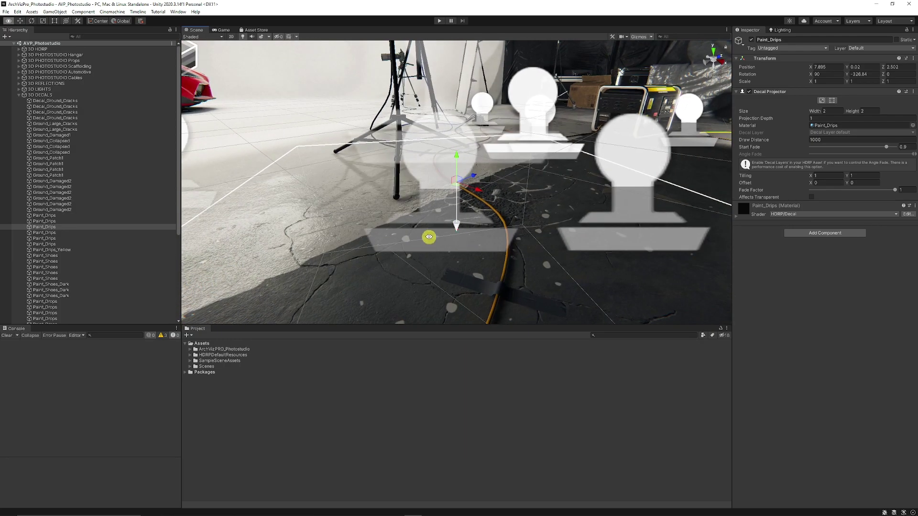
{"action": "mouse_move", "coordinate": [458, 160]}
{"action": "left_mouse_down"}
{"action": "mouse_move", "coordinate": [459, 86]}
{"action": "mouse_move", "coordinate": [462, 184]}
{"action": "mouse_move", "coordinate": [488, 120]}
{"action": "mouse_move", "coordinate": [455, 96]}
{"action": "mouse_move", "coordinate": [456, 84]}
{"action": "mouse_move", "coordinate": [469, 201]}
{"action": "mouse_move", "coordinate": [476, 127]}
{"action": "mouse_move", "coordinate": [473, 207]}
{"action": "mouse_move", "coordinate": [475, 4]}
{"action": "mouse_move", "coordinate": [484, 219]}
{"action": "left_mouse_up"}
{"action": "key", "text": "ctrl+z"}
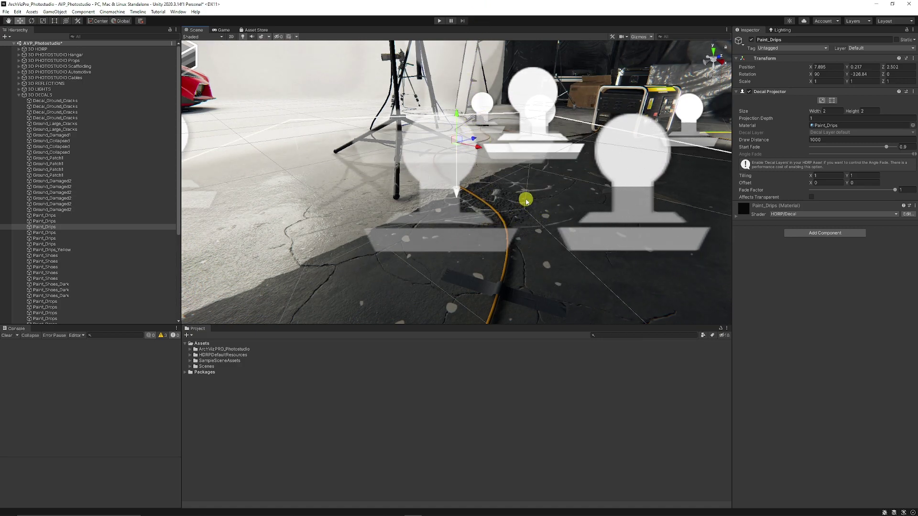
{"action": "left_click", "coordinate": [832, 125]}
{"action": "left_click", "coordinate": [210, 412]}
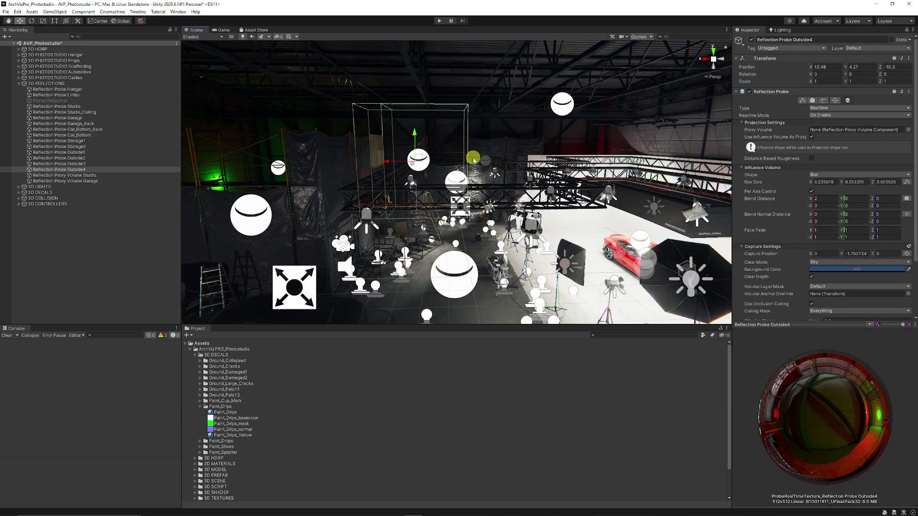
- Review reflection probes Studio, Garage_Back, Car_Bottom_Back, Car_Bottom, Storage1 and Outside1, then collapse 3D REFLECTIONS
{"action": "left_click", "coordinate": [88, 117]}
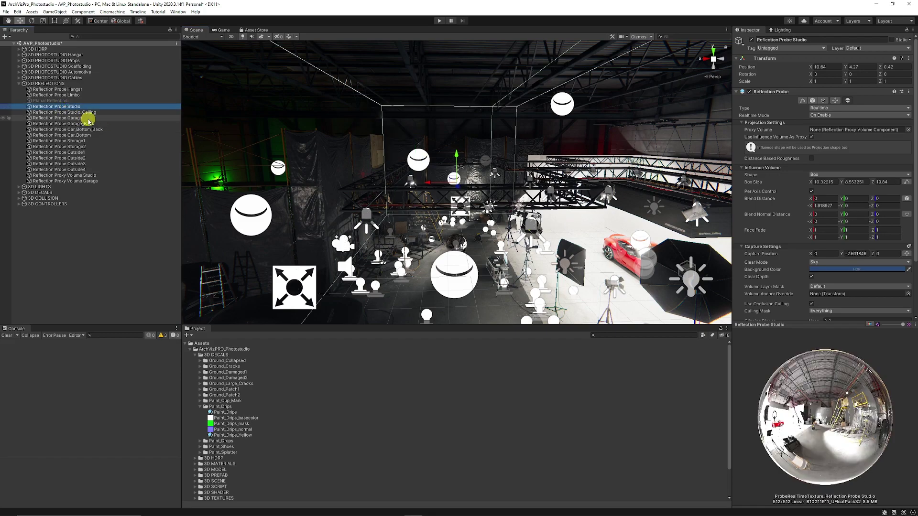
{"action": "left_click", "coordinate": [88, 124]}
{"action": "key", "text": "Down"}
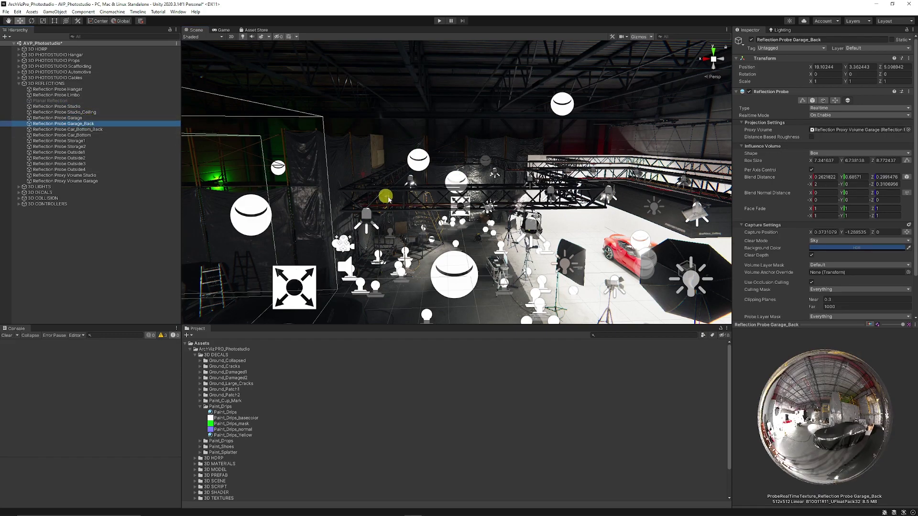
{"action": "key", "text": "Down"}
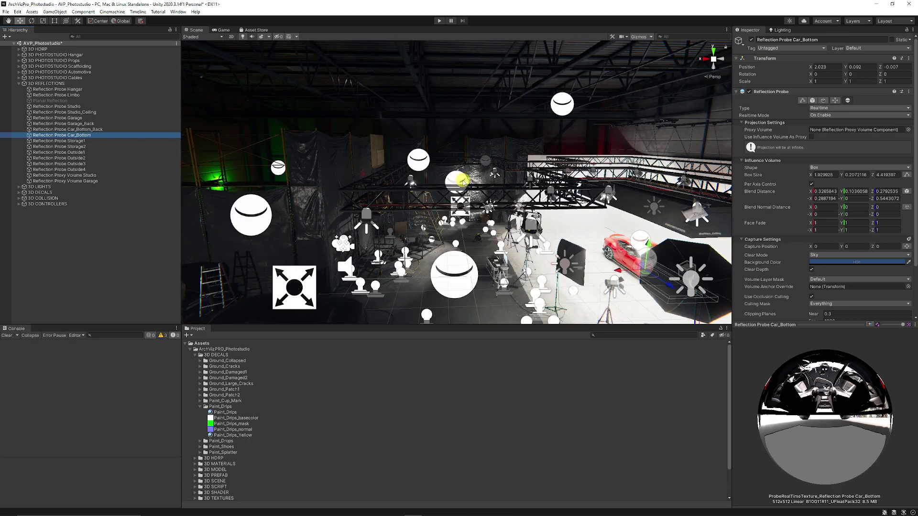
{"action": "left_click", "coordinate": [75, 141]}
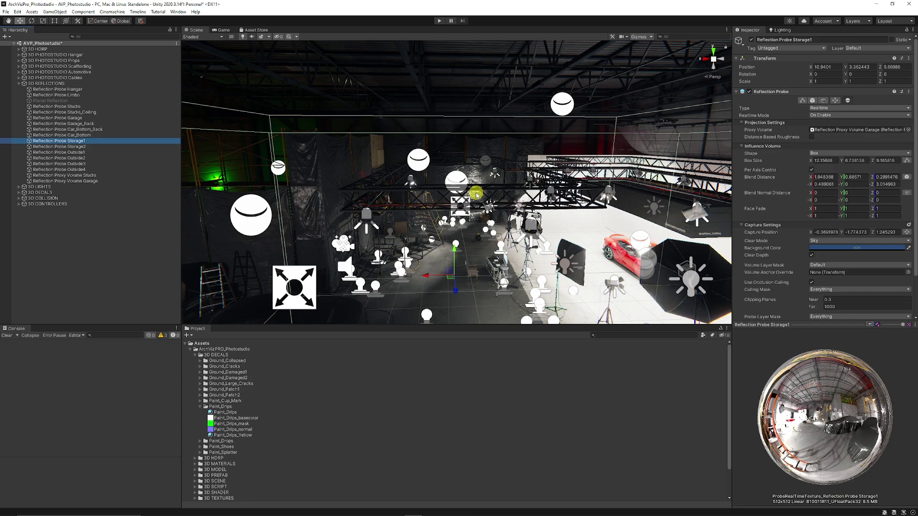
{"action": "left_click", "coordinate": [93, 151]}
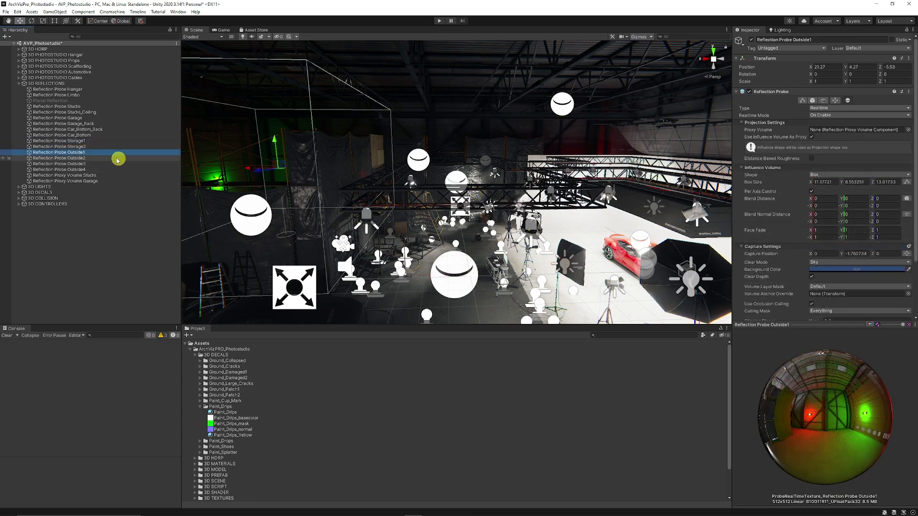
{"action": "left_click", "coordinate": [21, 85]}
{"action": "right_click_drag", "start_coordinate": [445, 205], "coordinate": [287, 138]}
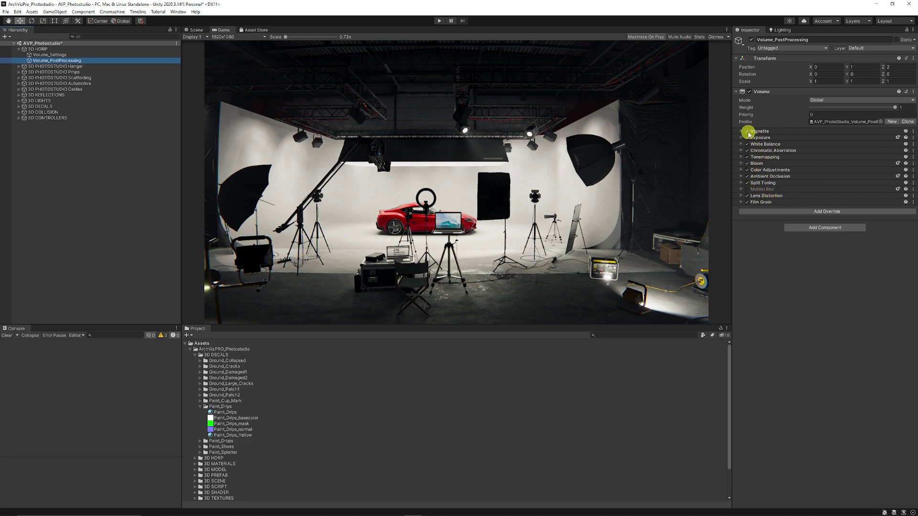
- Compare Vignette and Exposure off and on, and toggle Chromatic Aberration
{"action": "left_click", "coordinate": [749, 133]}
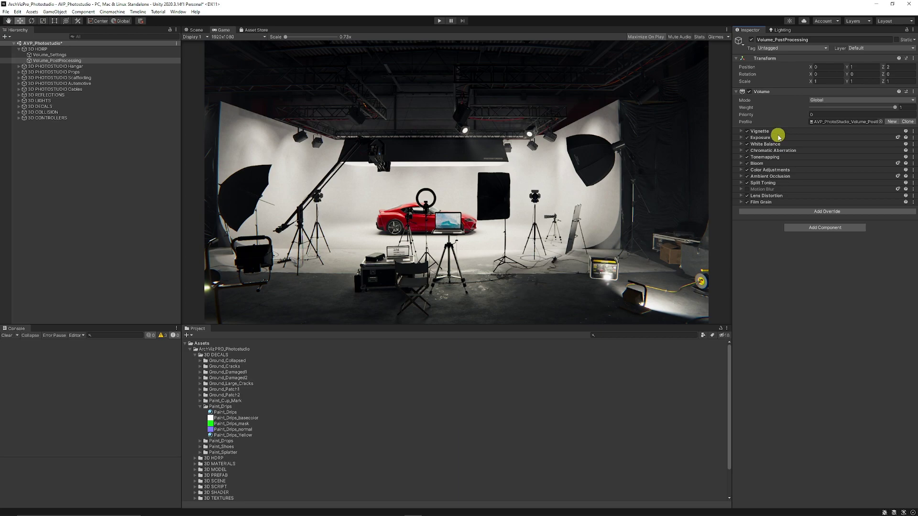
{"action": "left_click", "coordinate": [747, 131]}
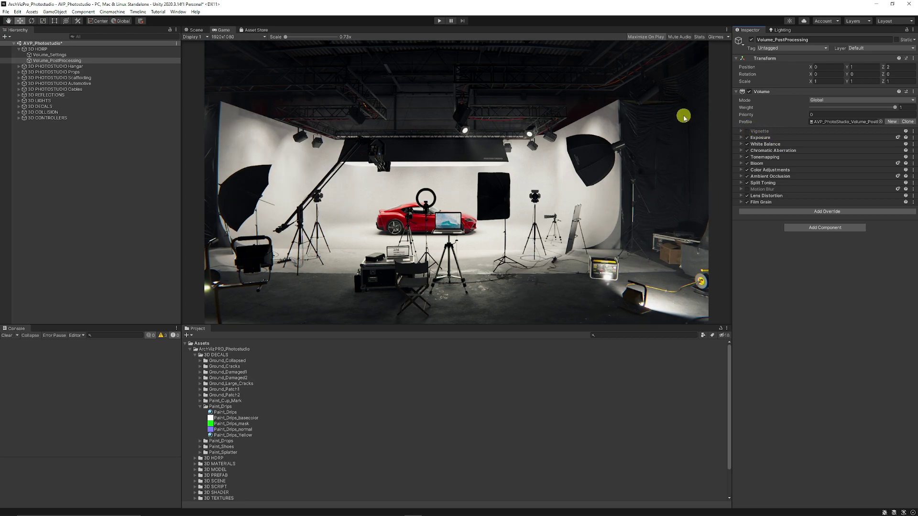
{"action": "left_click", "coordinate": [747, 131]}
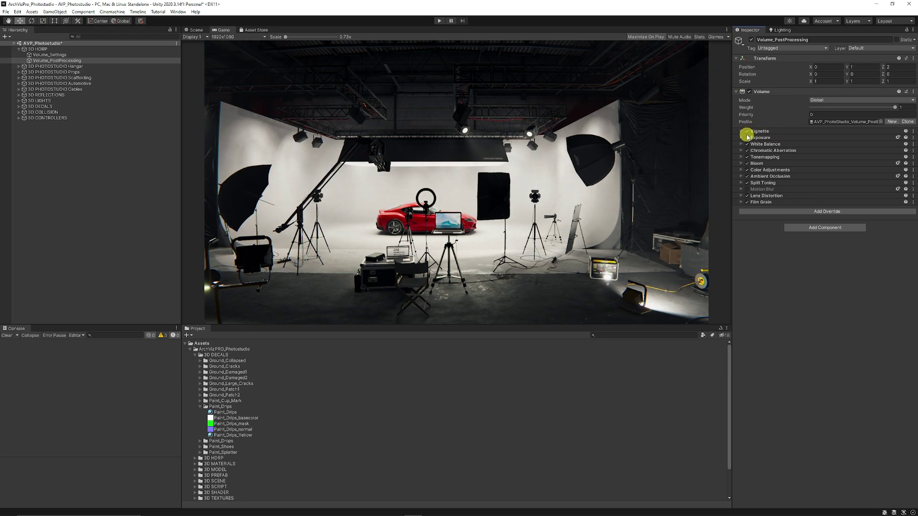
{"action": "left_click", "coordinate": [748, 138]}
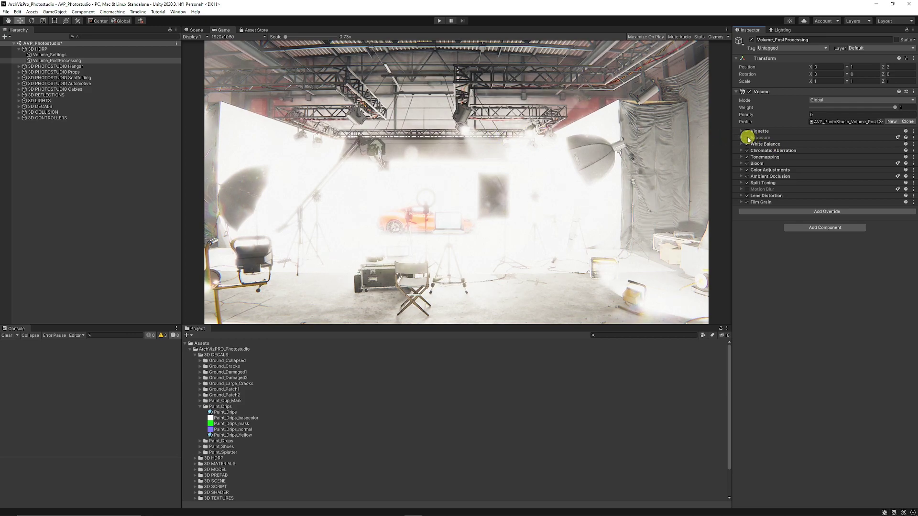
{"action": "left_click", "coordinate": [747, 137]}
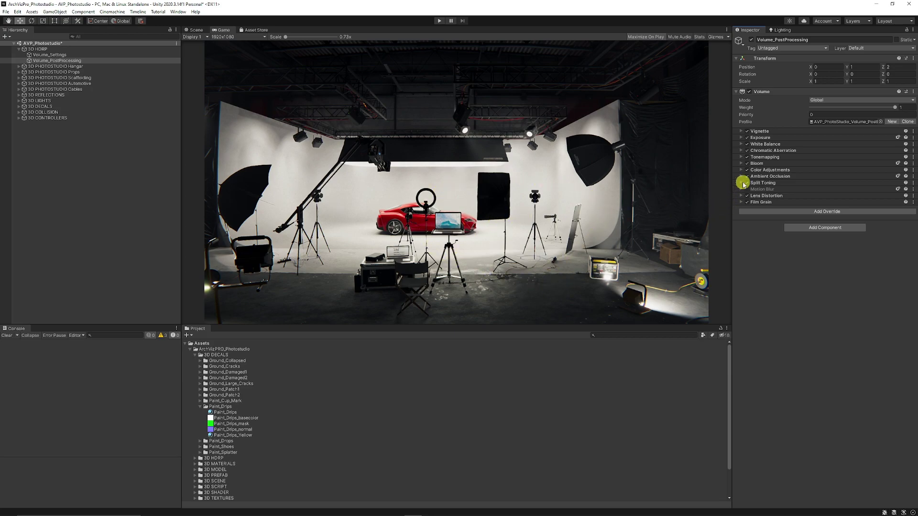
{"action": "left_click", "coordinate": [748, 151]}
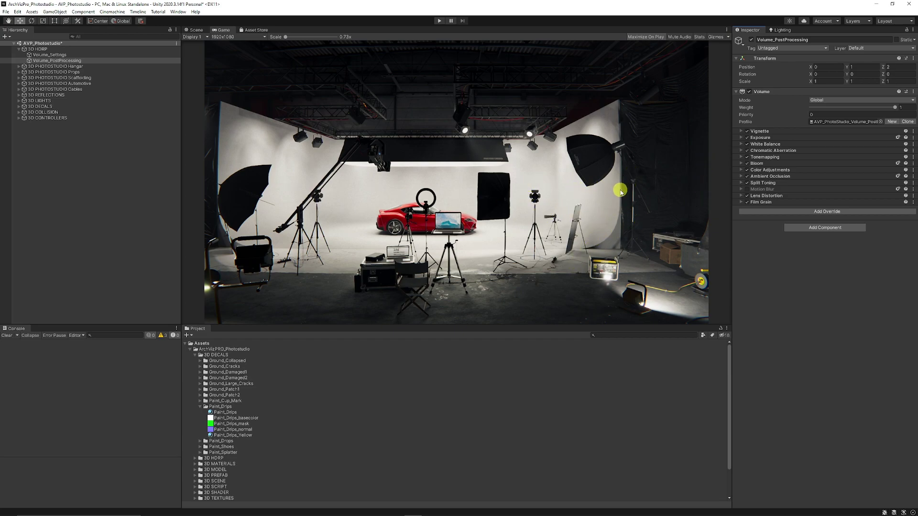
- Compare the image with Tonemapping off and on, leaving it enabled
{"action": "left_click", "coordinate": [741, 157]}
{"action": "left_click", "coordinate": [747, 157]}
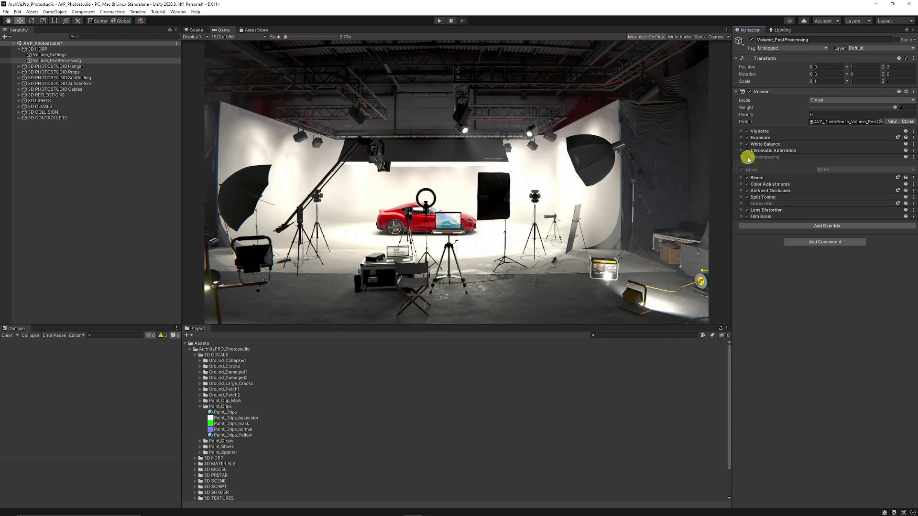
{"action": "left_click", "coordinate": [747, 157]}
{"action": "left_click", "coordinate": [748, 157]}
{"action": "left_click", "coordinate": [748, 158]}
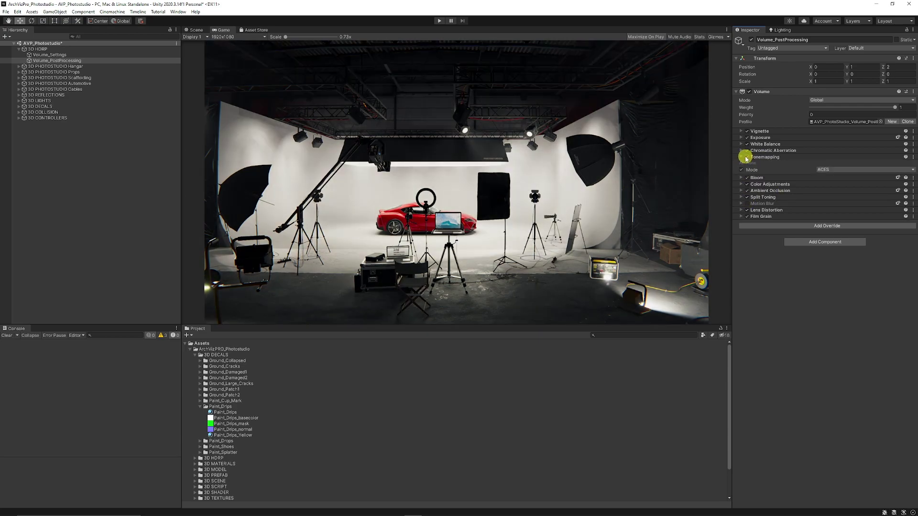
{"action": "left_click", "coordinate": [742, 158]}
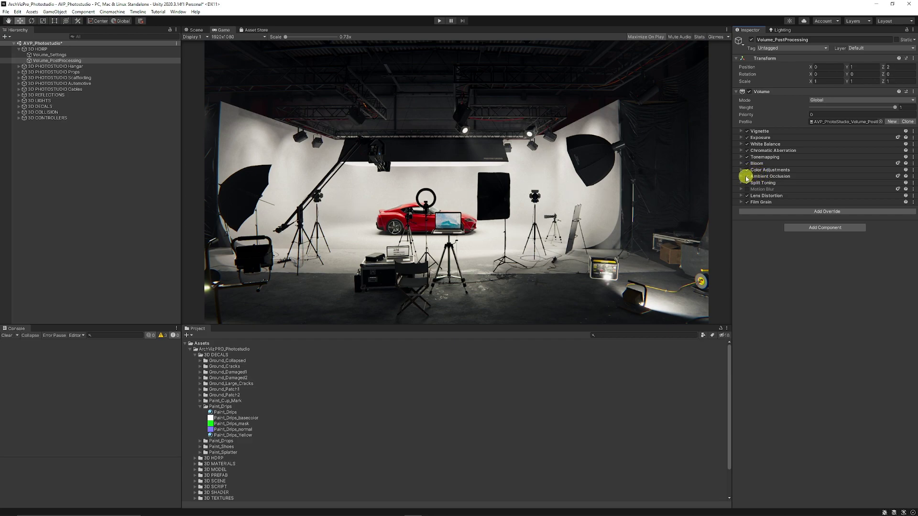
- Compare Ambient Occlusion and Split Toning off and on, leaving both enabled
{"action": "left_click", "coordinate": [747, 176]}
{"action": "left_click", "coordinate": [748, 176]}
{"action": "left_click", "coordinate": [748, 177]}
{"action": "left_click", "coordinate": [747, 176]}
{"action": "left_click", "coordinate": [748, 182]}
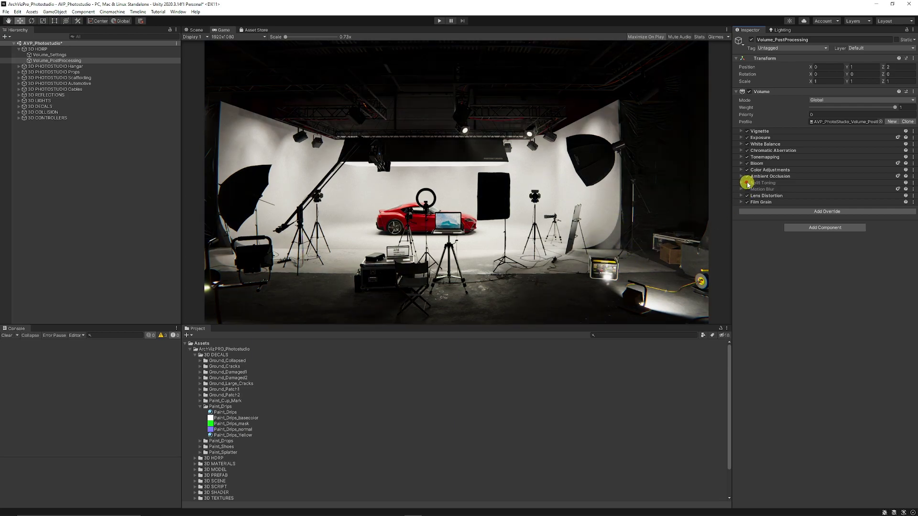
{"action": "left_click", "coordinate": [747, 183]}
- Compare Lens Distortion off and on, leave it on, and enable Film Grain
{"action": "left_click", "coordinate": [748, 197]}
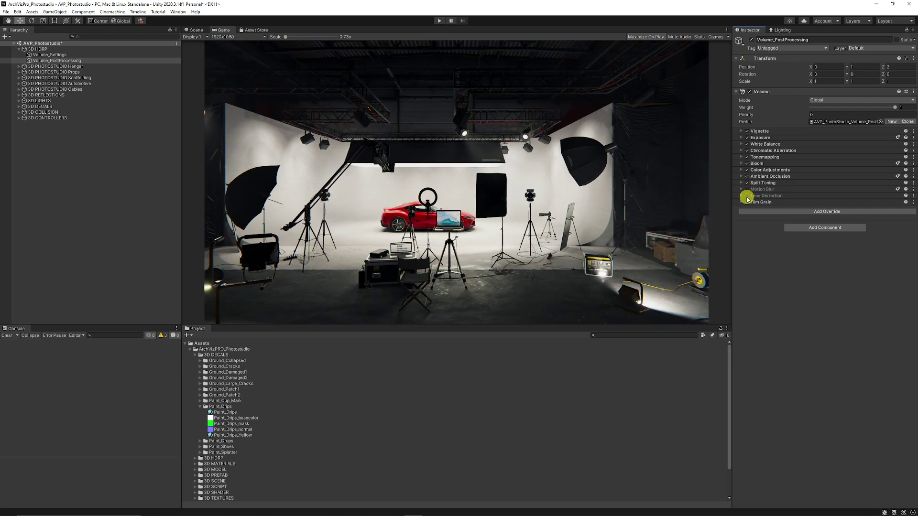
{"action": "left_click", "coordinate": [748, 196]}
{"action": "left_click", "coordinate": [747, 196]}
{"action": "left_click", "coordinate": [747, 196]}
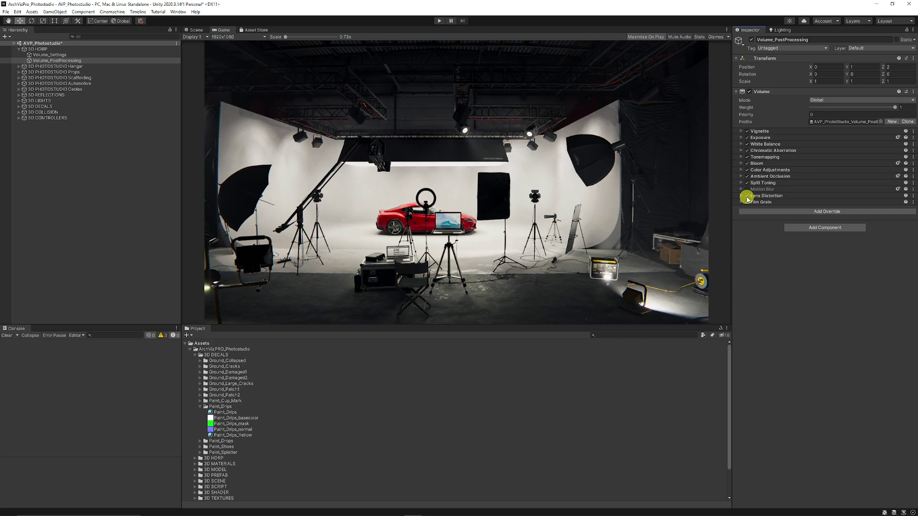
{"action": "left_click", "coordinate": [747, 196]}
{"action": "left_click", "coordinate": [748, 196]}
{"action": "left_click", "coordinate": [748, 196]}
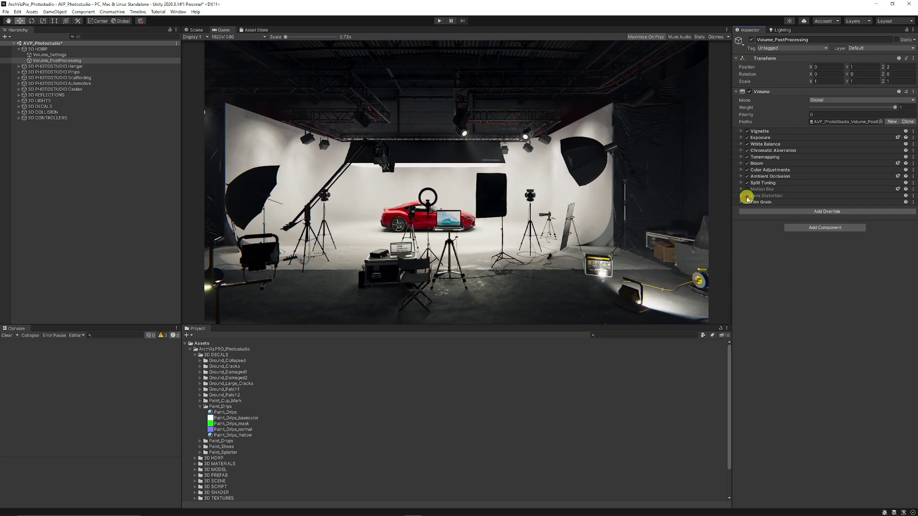
{"action": "left_click", "coordinate": [748, 196]}
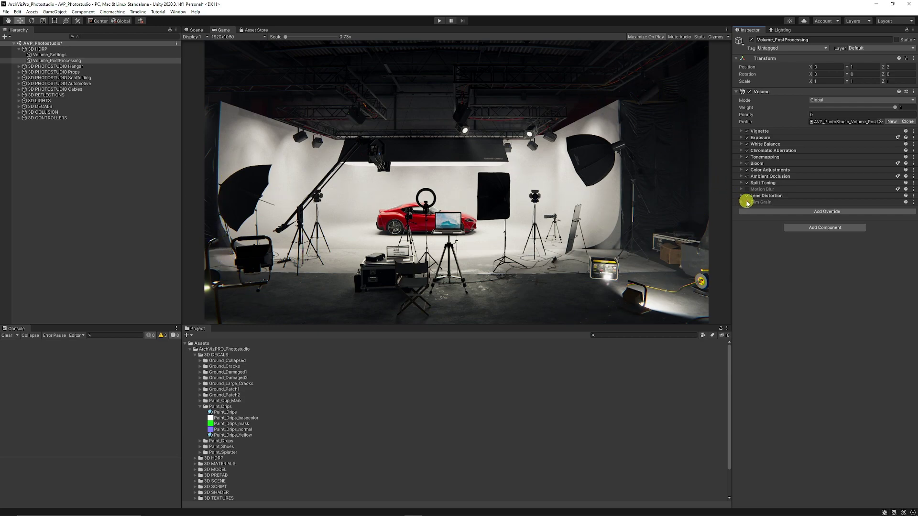
{"action": "left_click", "coordinate": [748, 202]}
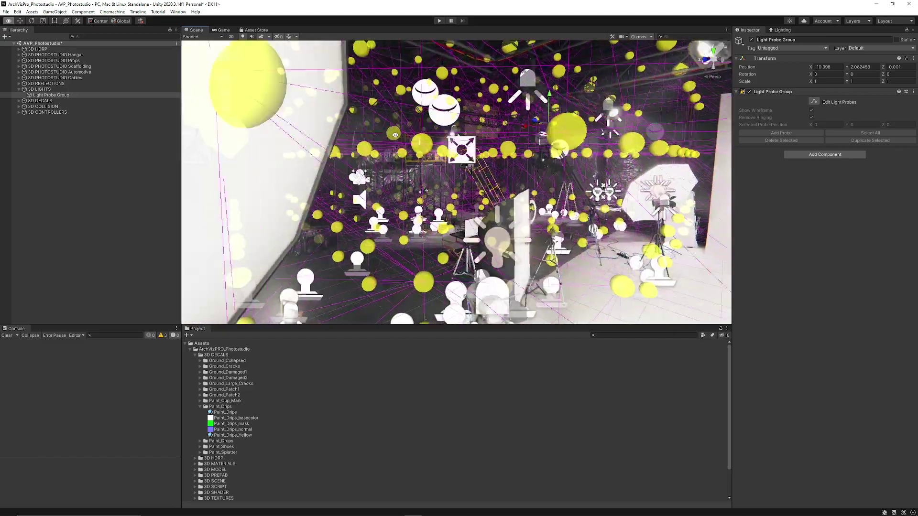
- Fly the scene camera up over the Light Probe Group's grid of probes
{"action": "right_click_drag", "start_coordinate": [430, 148], "coordinate": [460, 135]}
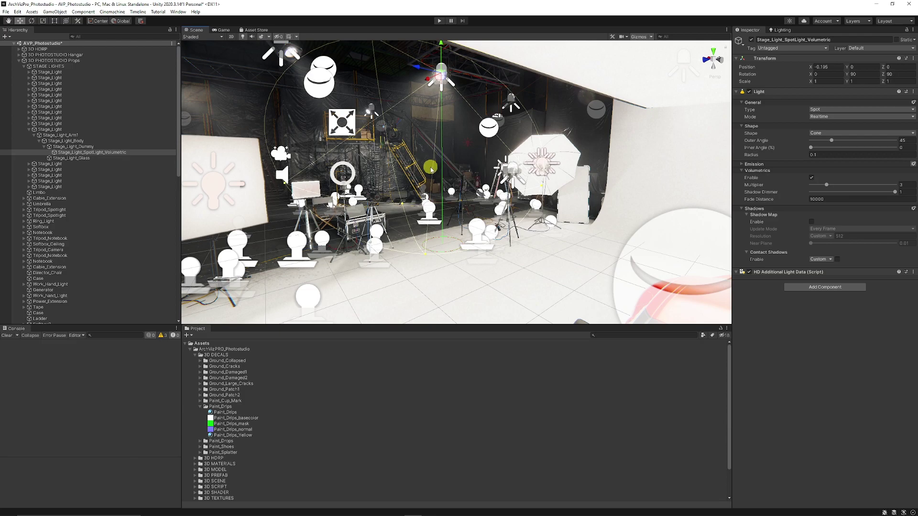
- Compare the stage spotlight with volumetrics off and on, leaving them enabled
{"action": "left_click_drag", "start_coordinate": [430, 169], "coordinate": [552, 186], "text": "alt"}
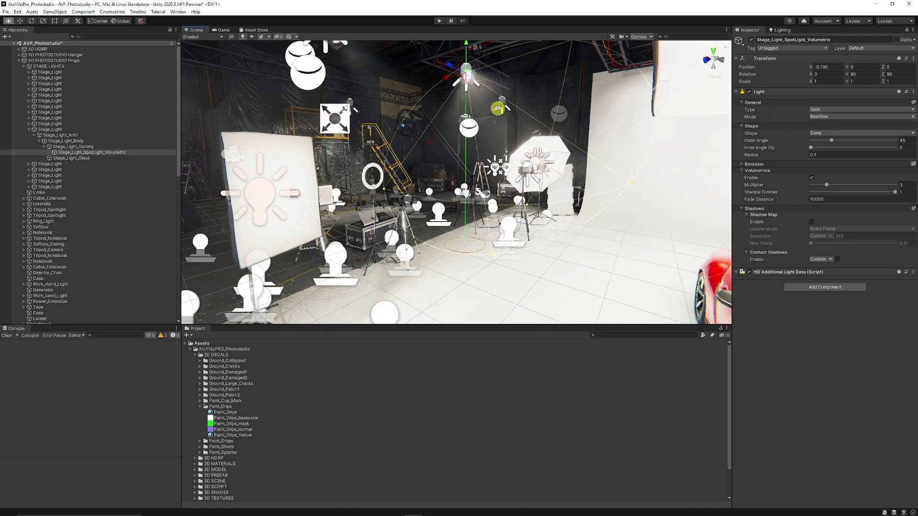
{"action": "left_click_drag", "start_coordinate": [468, 124], "coordinate": [402, 81], "text": "alt"}
{"action": "scroll", "coordinate": [403, 83], "scroll_direction": "down", "scroll_amount": 2}
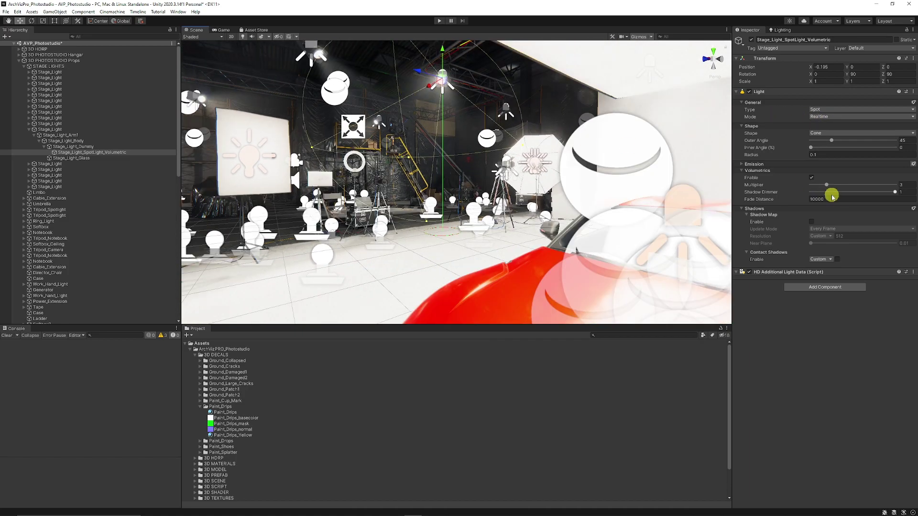
{"action": "left_click", "coordinate": [811, 178]}
{"action": "left_click", "coordinate": [812, 178]}
- Fly back through the studio and select Umbrella_PointLight_Baked
{"action": "right_click_drag", "start_coordinate": [536, 158], "coordinate": [381, 143]}
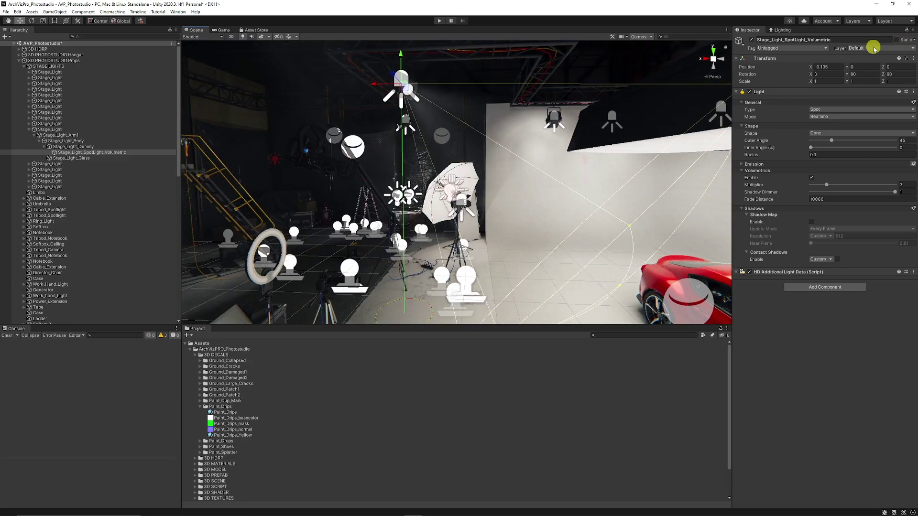
{"action": "right_click_drag", "start_coordinate": [500, 191], "coordinate": [561, 182]}
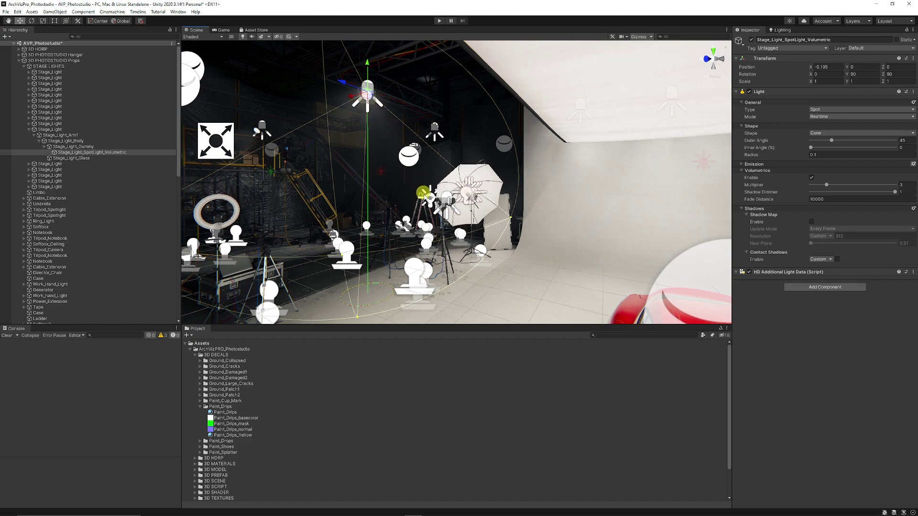
{"action": "scroll", "coordinate": [479, 246], "scroll_direction": "up", "scroll_amount": 2}
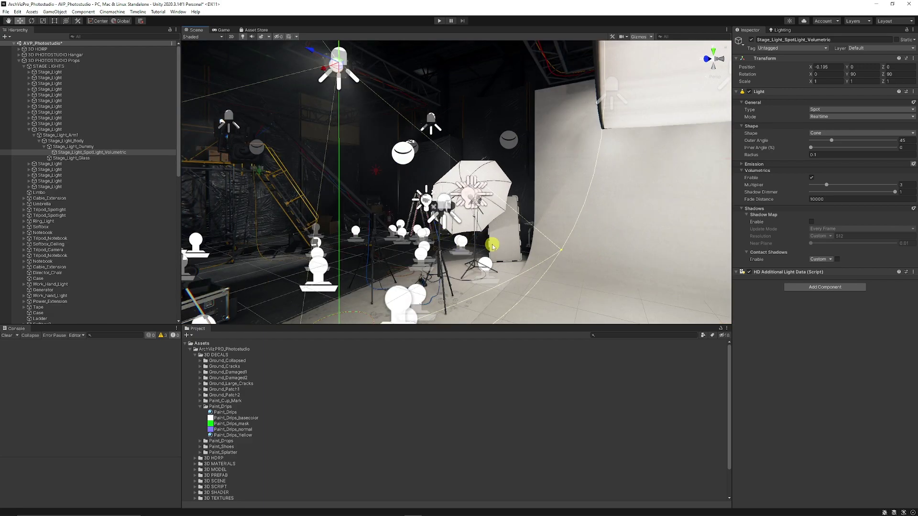
{"action": "left_click", "coordinate": [458, 221]}
{"action": "right_click_drag", "start_coordinate": [457, 221], "coordinate": [606, 211]}
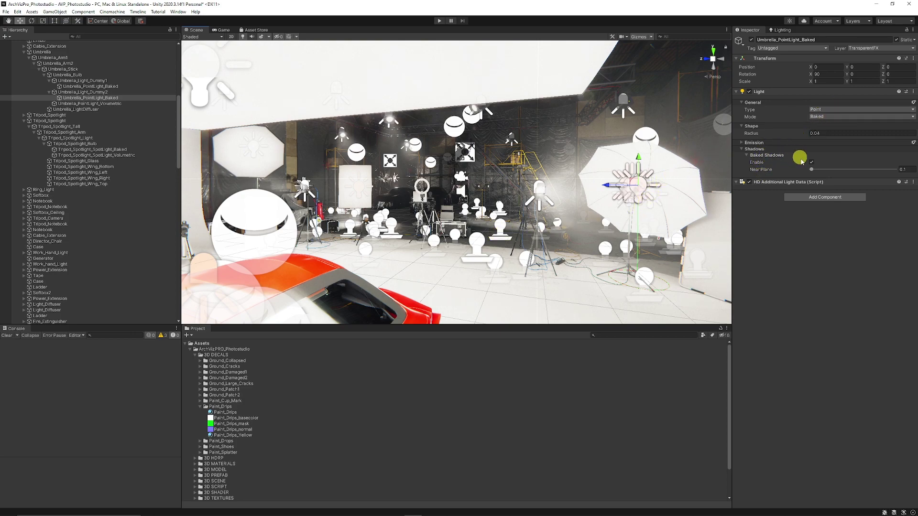
- Check the umbrella light's emission at 6000 colour temperature and frame the ceiling area light
{"action": "left_click", "coordinate": [783, 143]}
{"action": "left_click", "coordinate": [818, 171]}
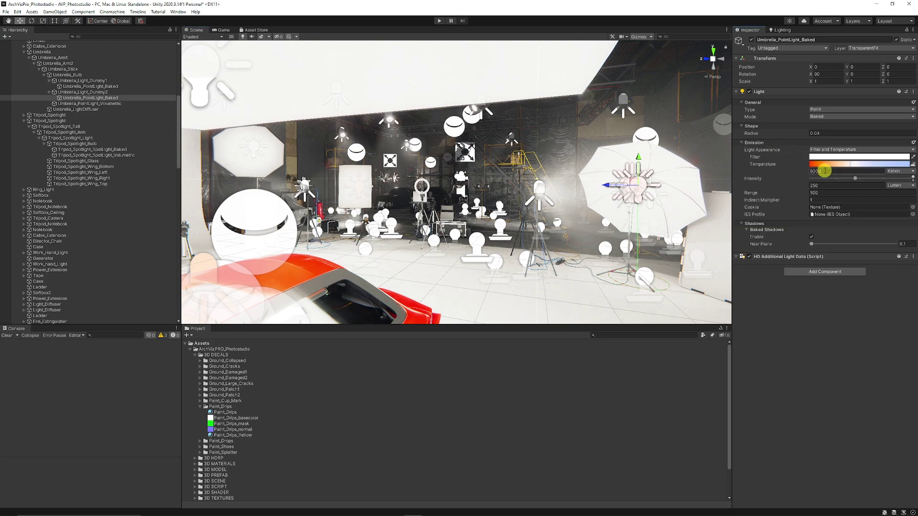
{"action": "left_click", "coordinate": [400, 204]}
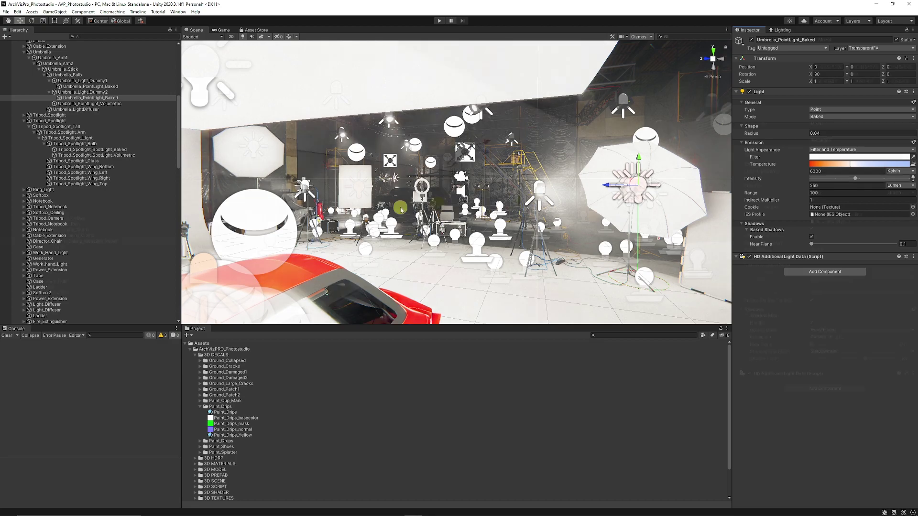
{"action": "key", "text": "f"}
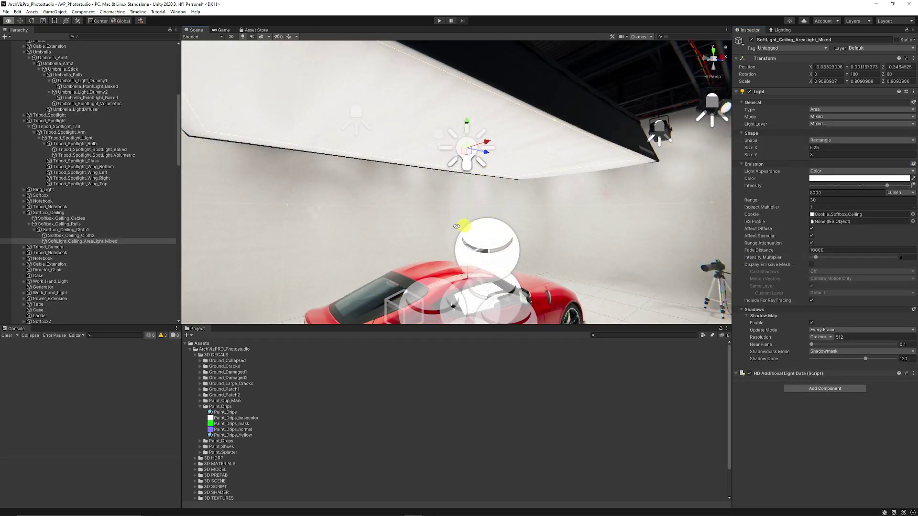
- Orbit around the ceiling softbox and select its cloth, Softbox_Ceiling_Cloth2
{"action": "left_click_drag", "start_coordinate": [484, 229], "coordinate": [435, 146], "text": "alt"}
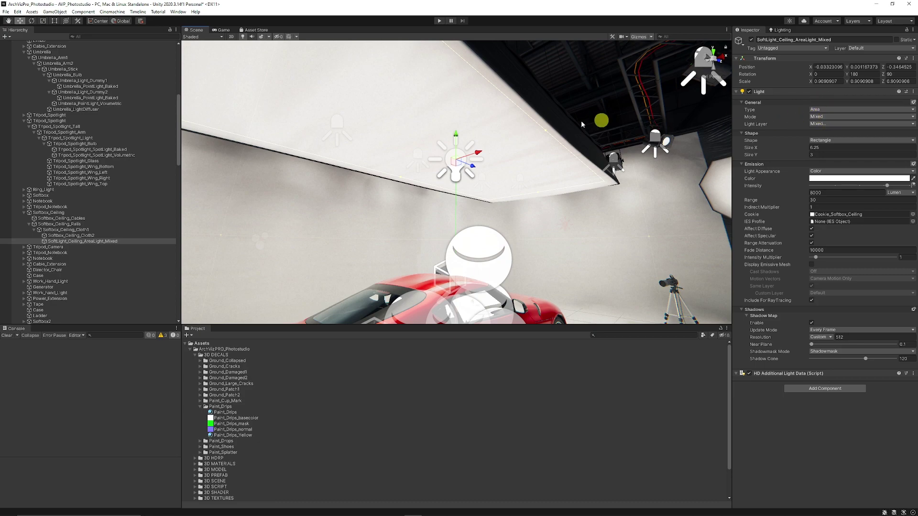
{"action": "left_click_drag", "start_coordinate": [602, 120], "coordinate": [498, 173], "text": "alt"}
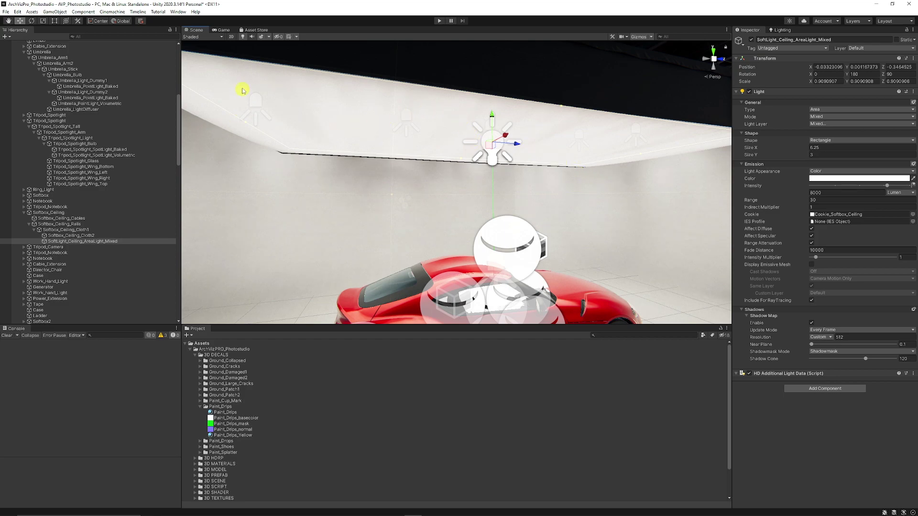
{"action": "left_click", "coordinate": [605, 135]}
{"action": "left_click_drag", "start_coordinate": [606, 135], "coordinate": [456, 115], "text": "alt"}
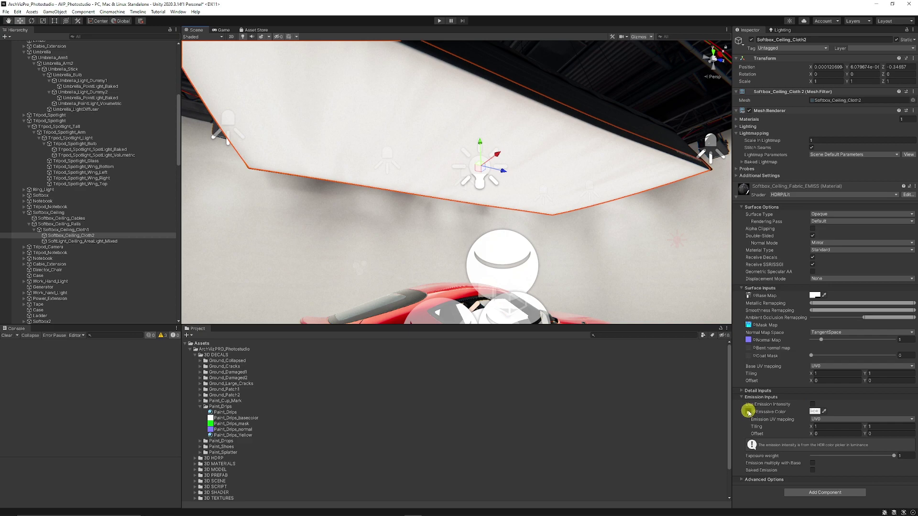
- Inspect the cloth's emissive colour in the colour picker, then close it
{"action": "left_click", "coordinate": [814, 412]}
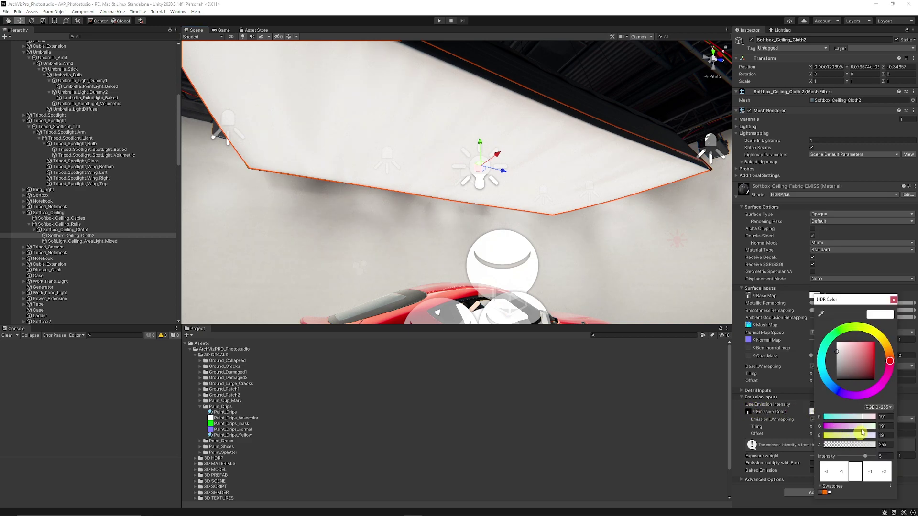
{"action": "left_click", "coordinate": [894, 300]}
{"action": "scroll", "coordinate": [593, 254], "scroll_direction": "down", "scroll_amount": 3}
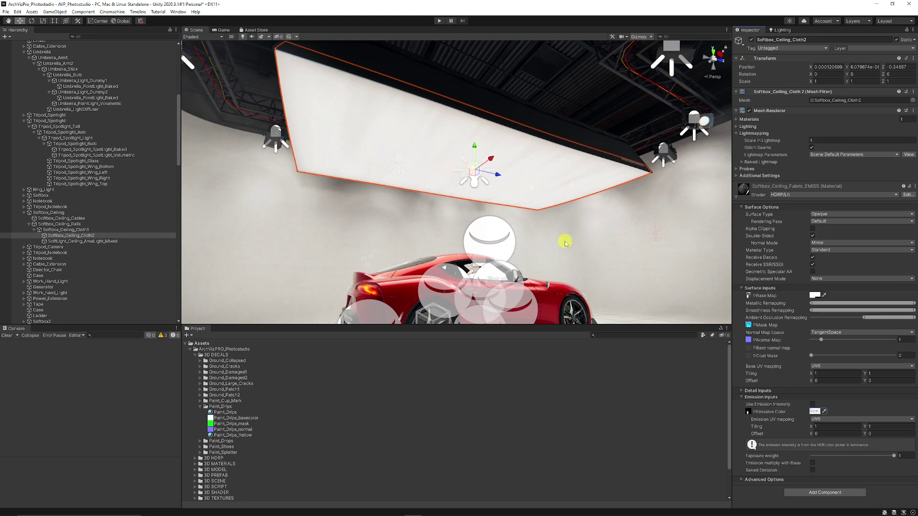
- Frame Toyota_GRSupra_Exterior, expand its Metal_Chrome material, and bring up Lighting settings
{"action": "left_click", "coordinate": [552, 297]}
{"action": "key", "text": "f"}
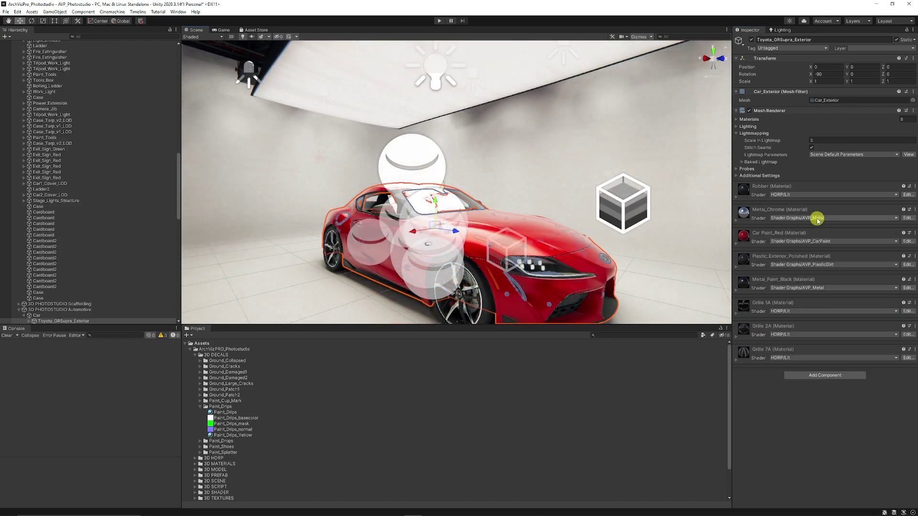
{"action": "left_click", "coordinate": [812, 211]}
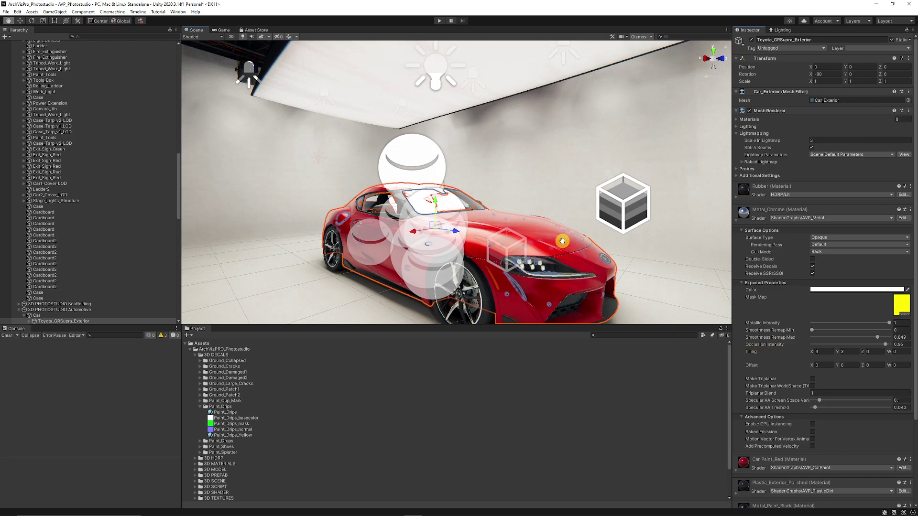
{"action": "left_click_drag", "start_coordinate": [559, 257], "coordinate": [548, 220], "text": "alt"}
{"action": "left_click", "coordinate": [780, 30]}
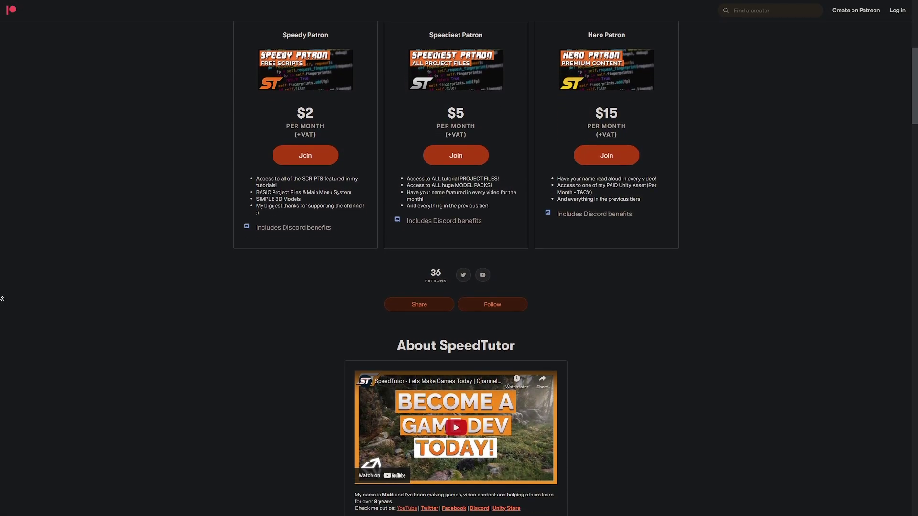
- Scroll the SpeedTutor Patreon page past About to the locked Recent posts
{"action": "scroll", "coordinate": [3, 299], "scroll_direction": "down", "scroll_amount": 7}
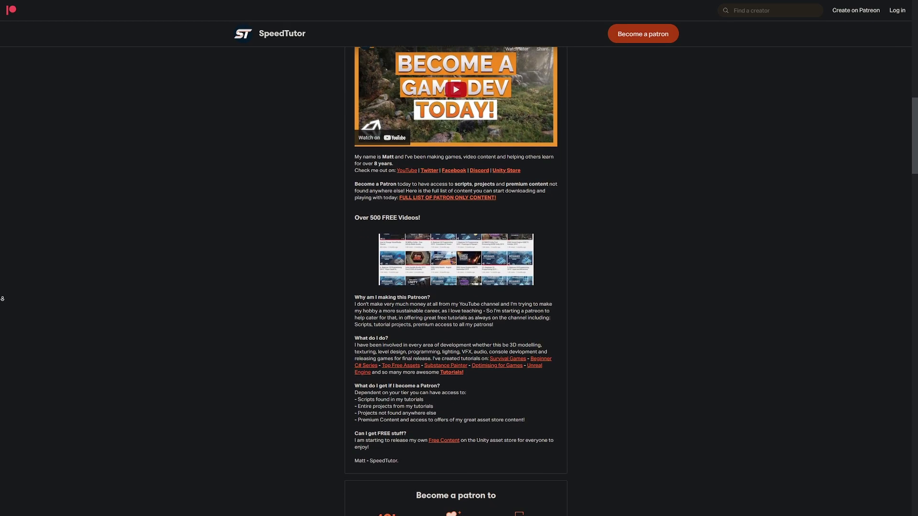
{"action": "scroll", "coordinate": [3, 299], "scroll_direction": "down", "scroll_amount": 2}
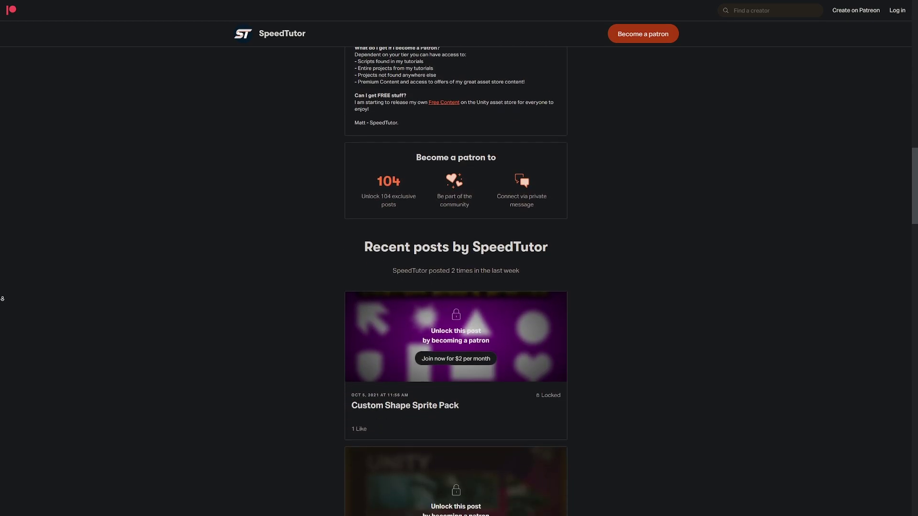
{"action": "scroll", "coordinate": [2, 299], "scroll_direction": "down", "scroll_amount": 8}
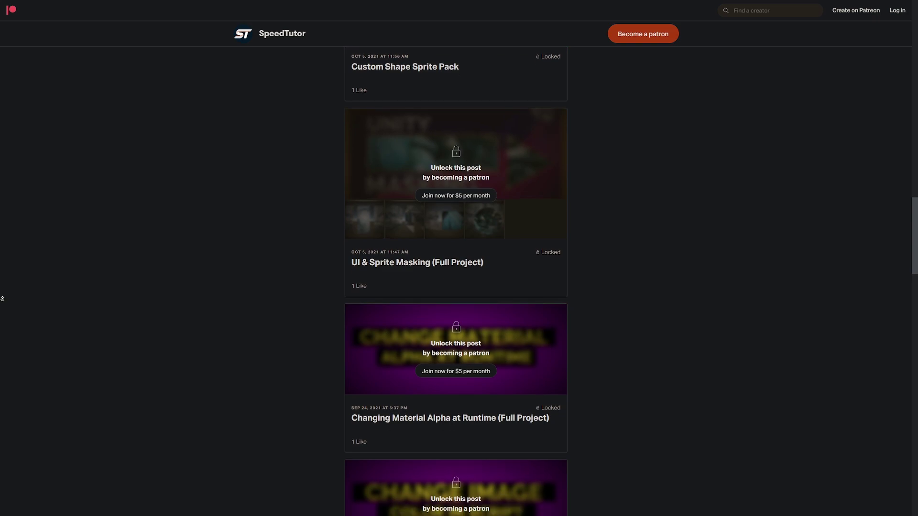
{"action": "scroll", "coordinate": [2, 299], "scroll_direction": "down", "scroll_amount": 2}
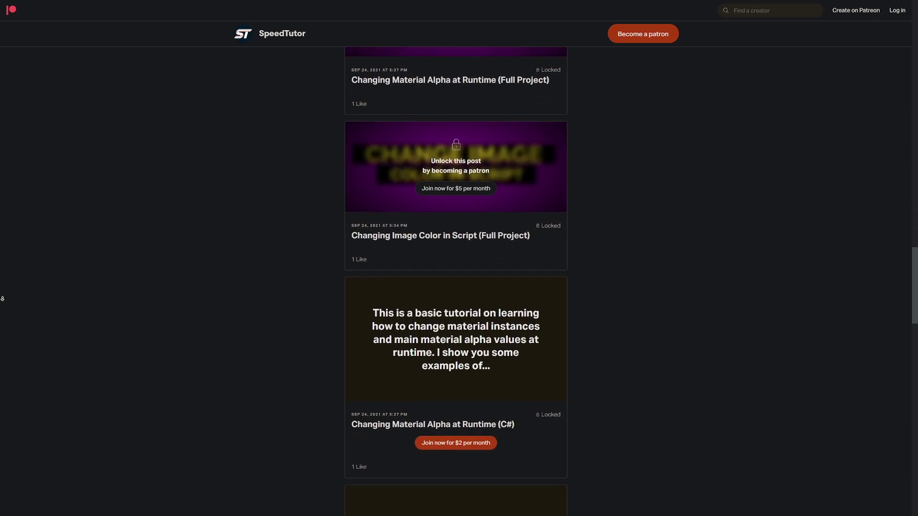